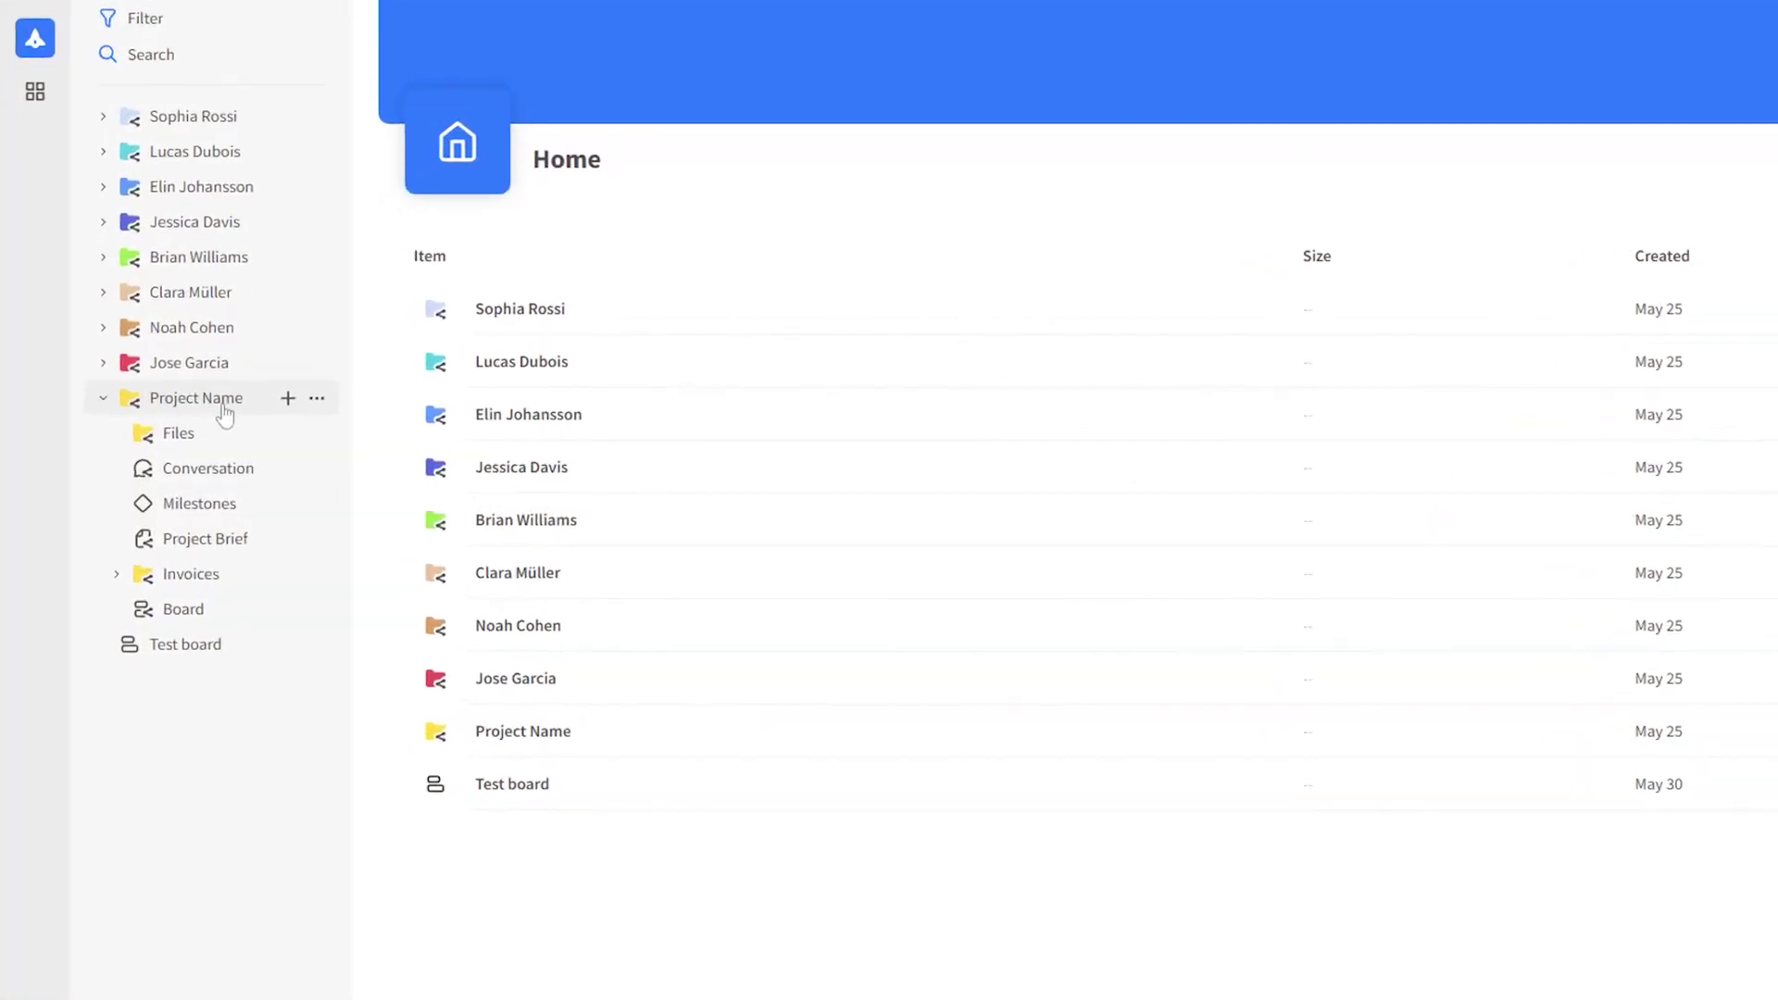
# Step: Add an Embed item to the Project Name folder from its + menu
pyautogui.click(362, 369)
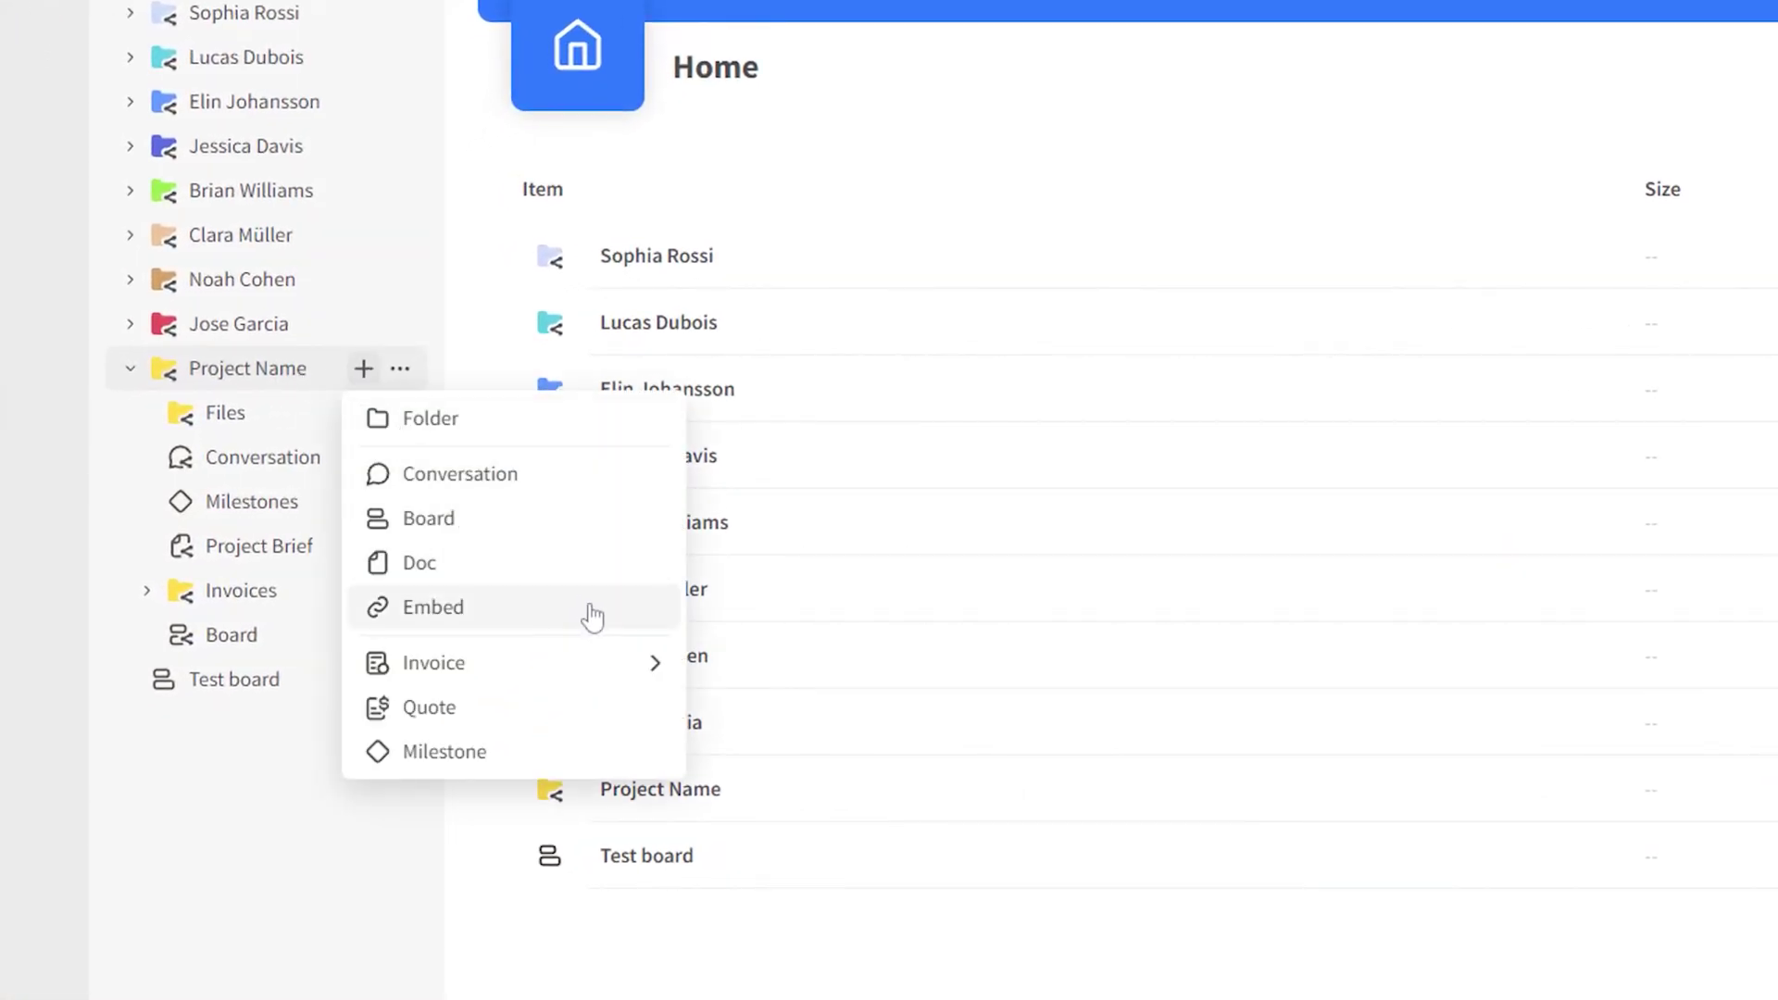
pyautogui.click(594, 614)
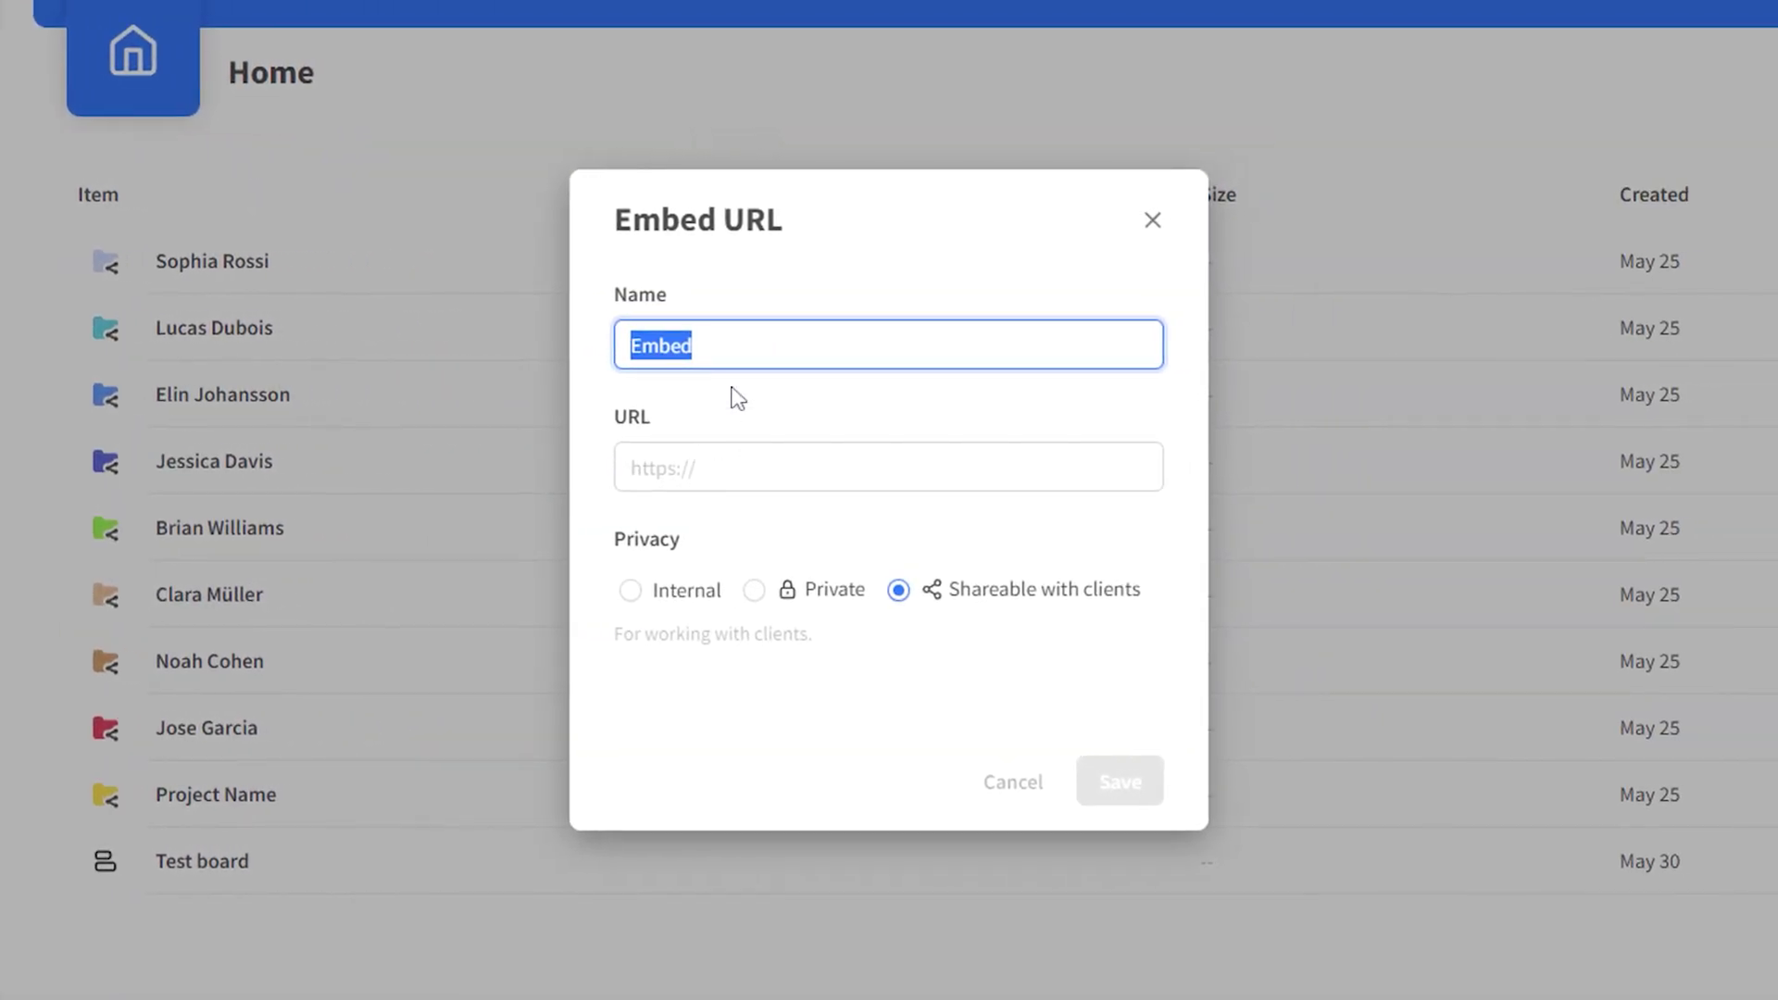
# Step: Save a private embed named 'Embed' using the pasted Google Docs business letter link
pyautogui.click(1369, 341)
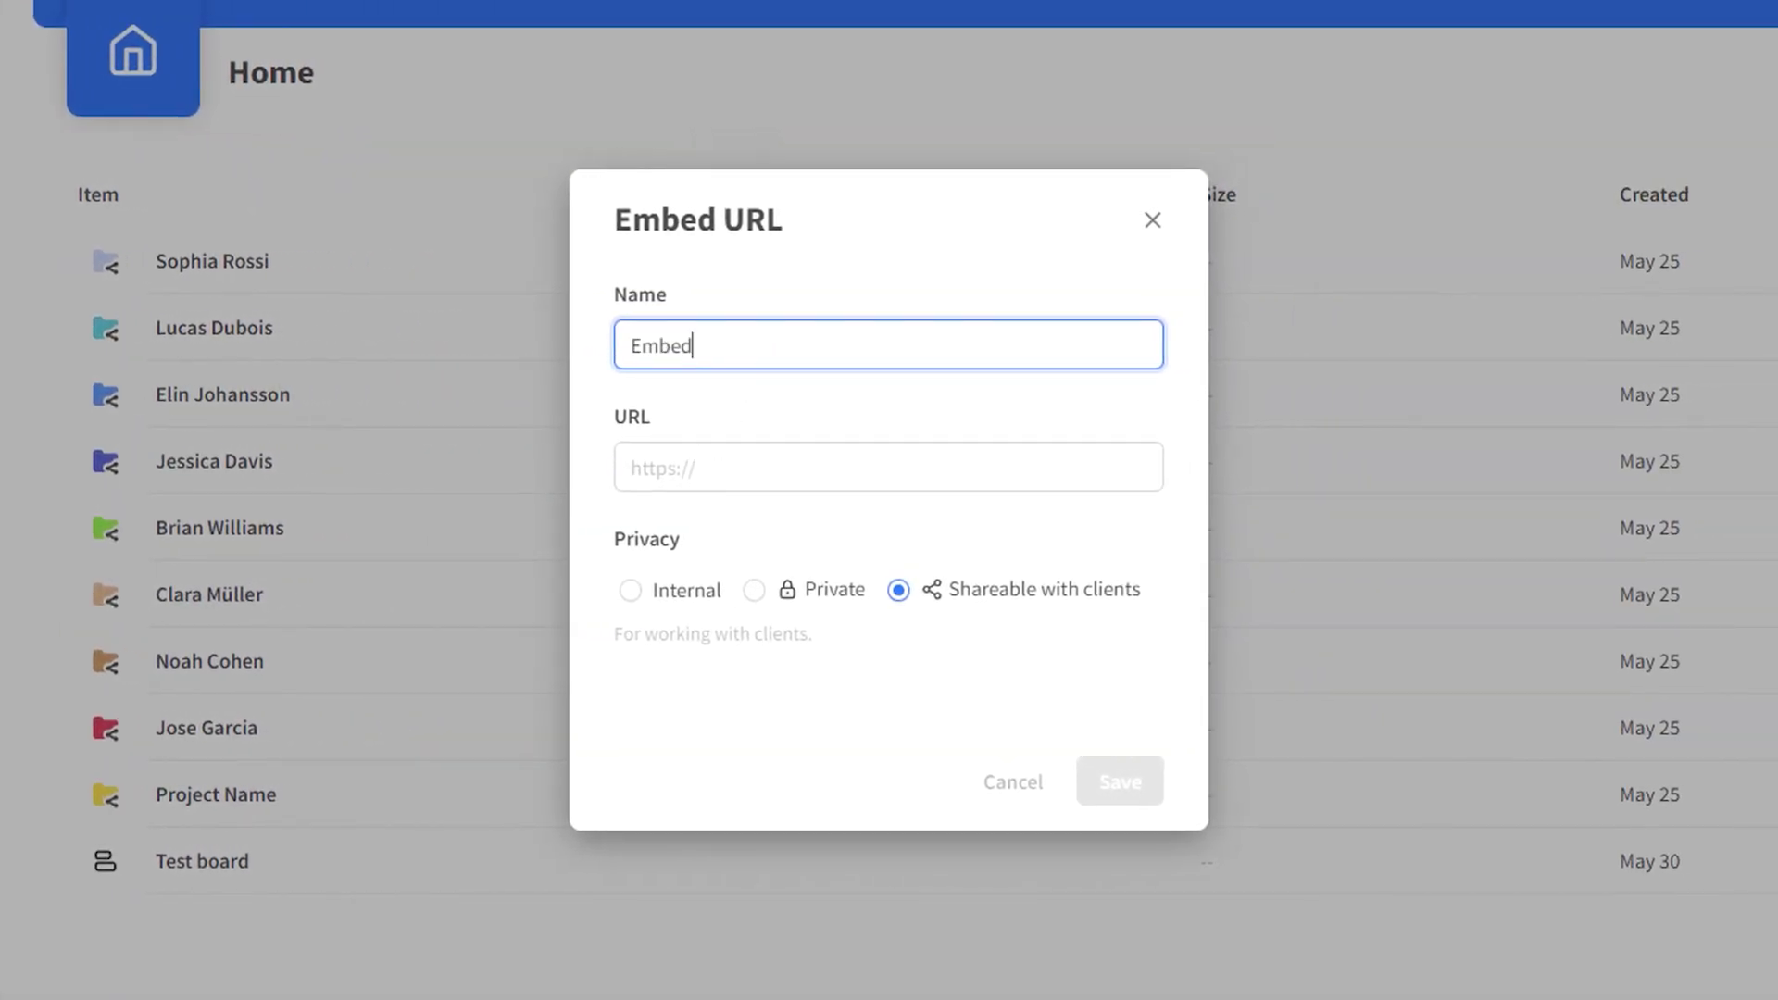
pyautogui.click(834, 595)
pyautogui.click(817, 466)
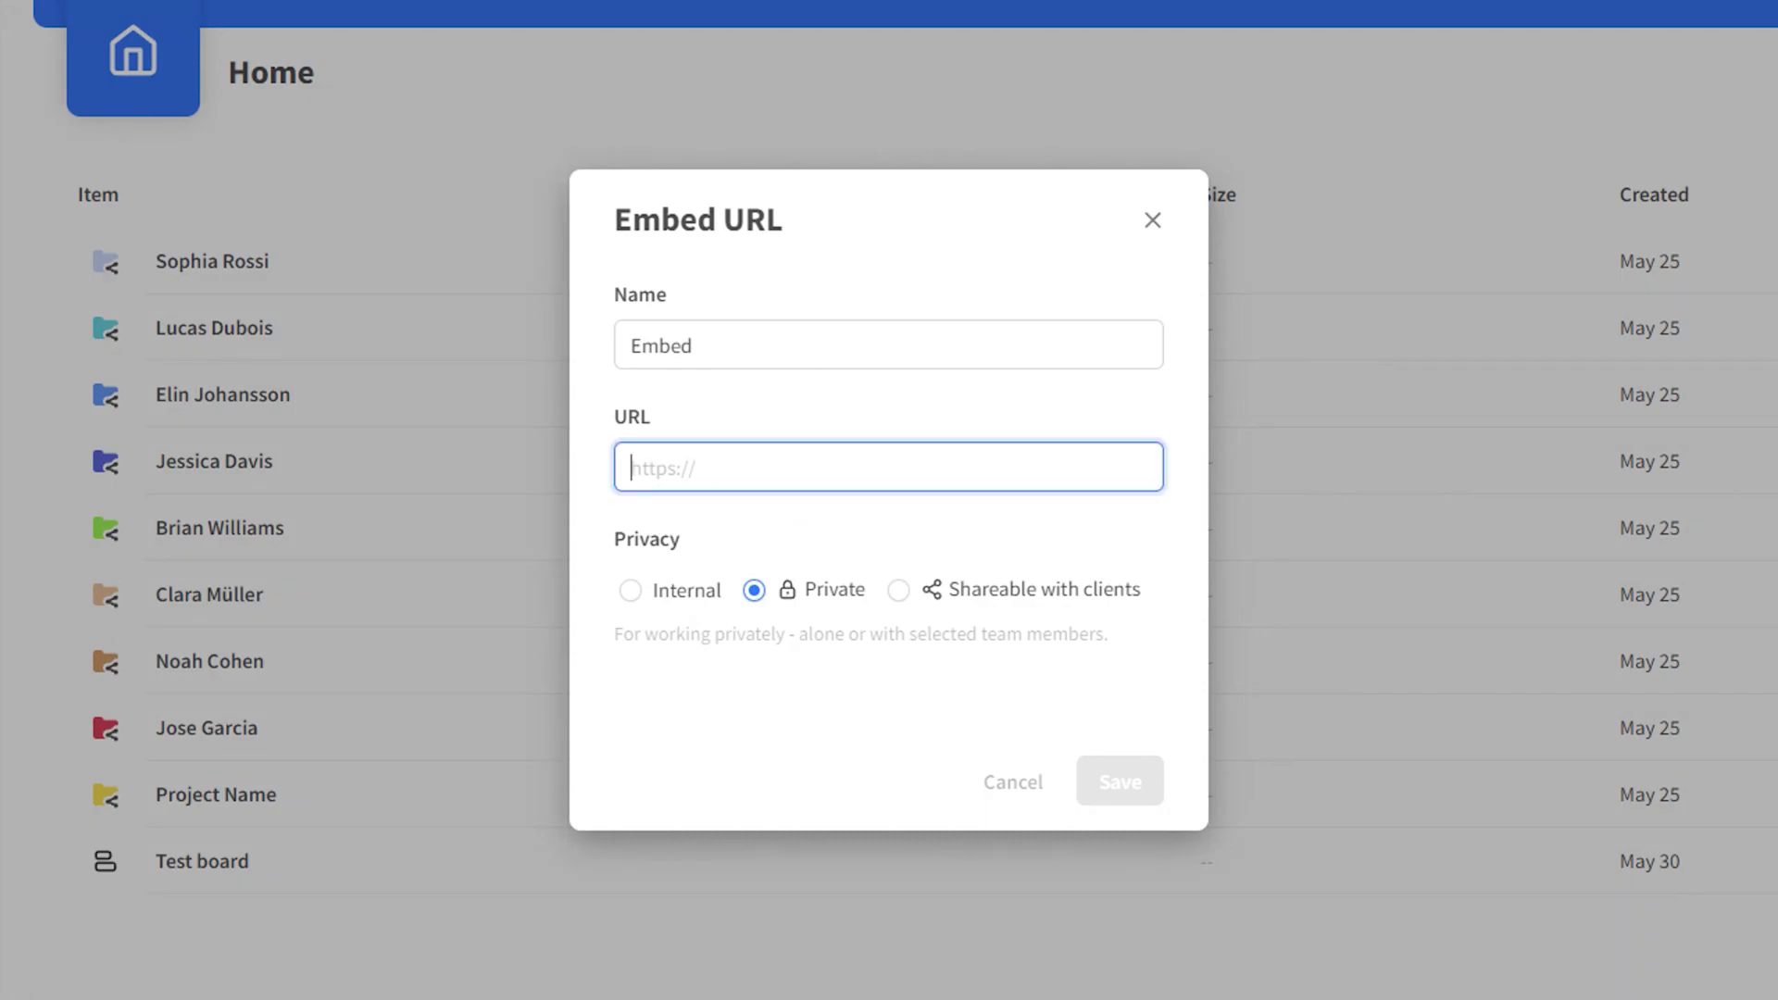
pyautogui.hotkey('ctrl', 'v')
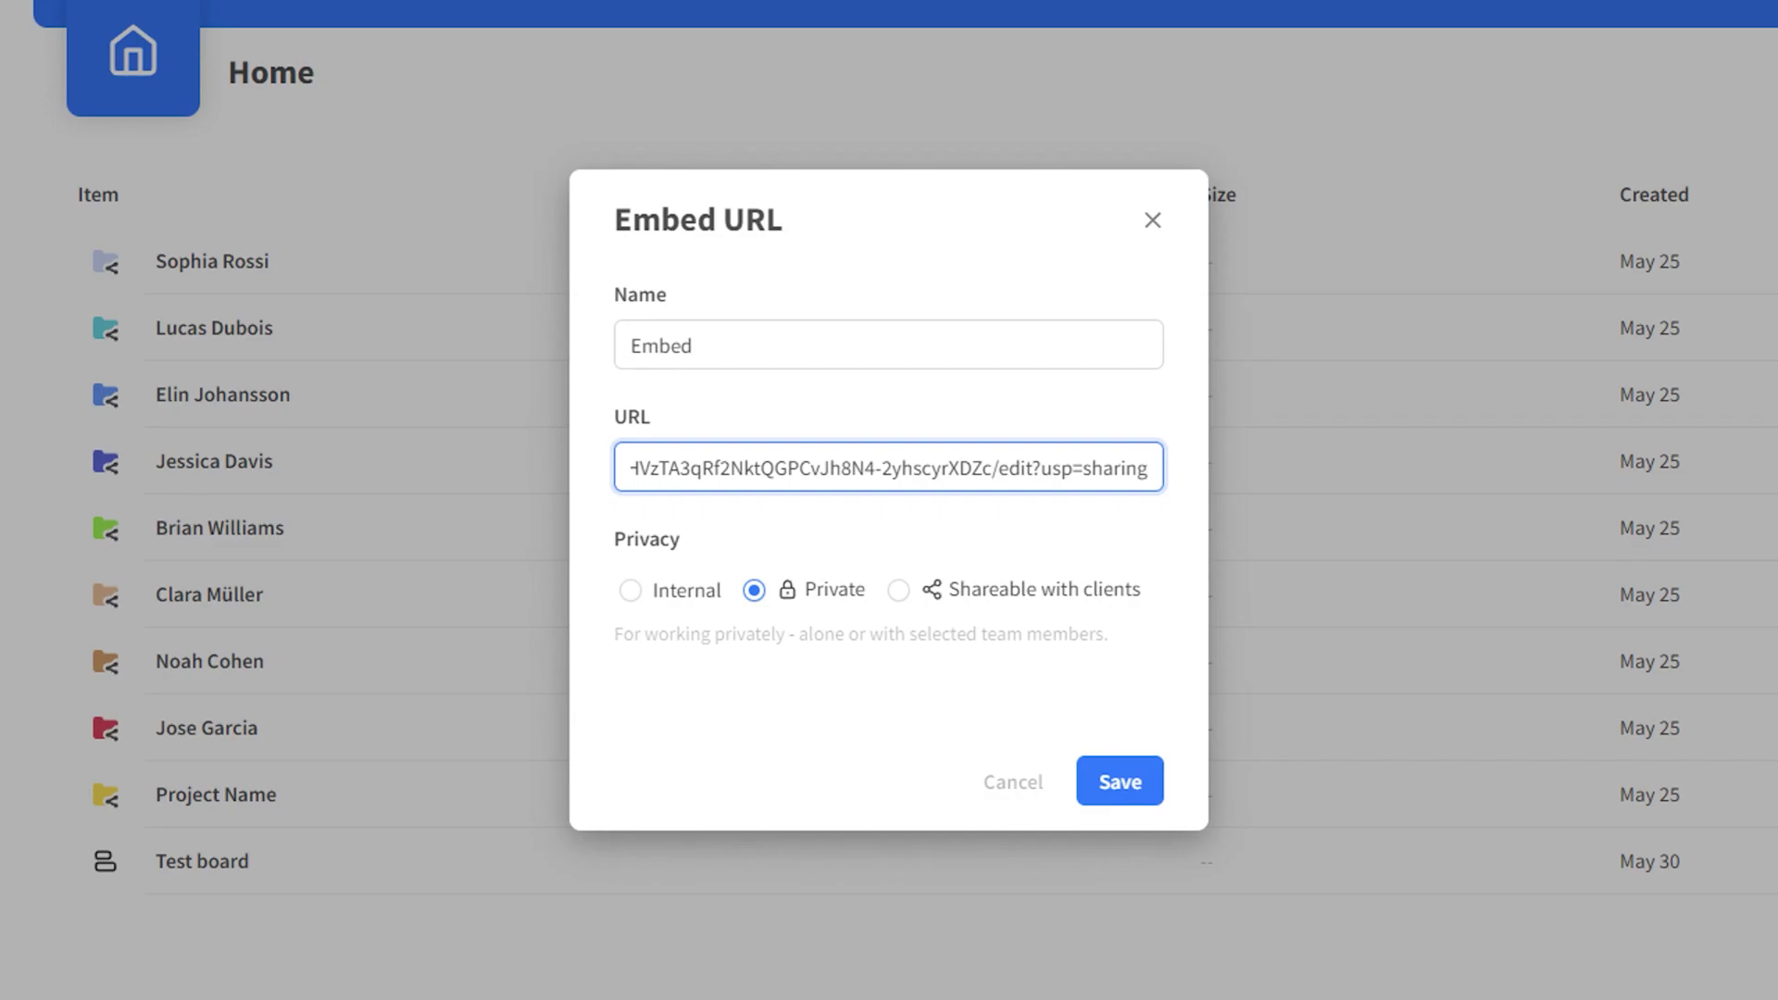
pyautogui.click(1119, 780)
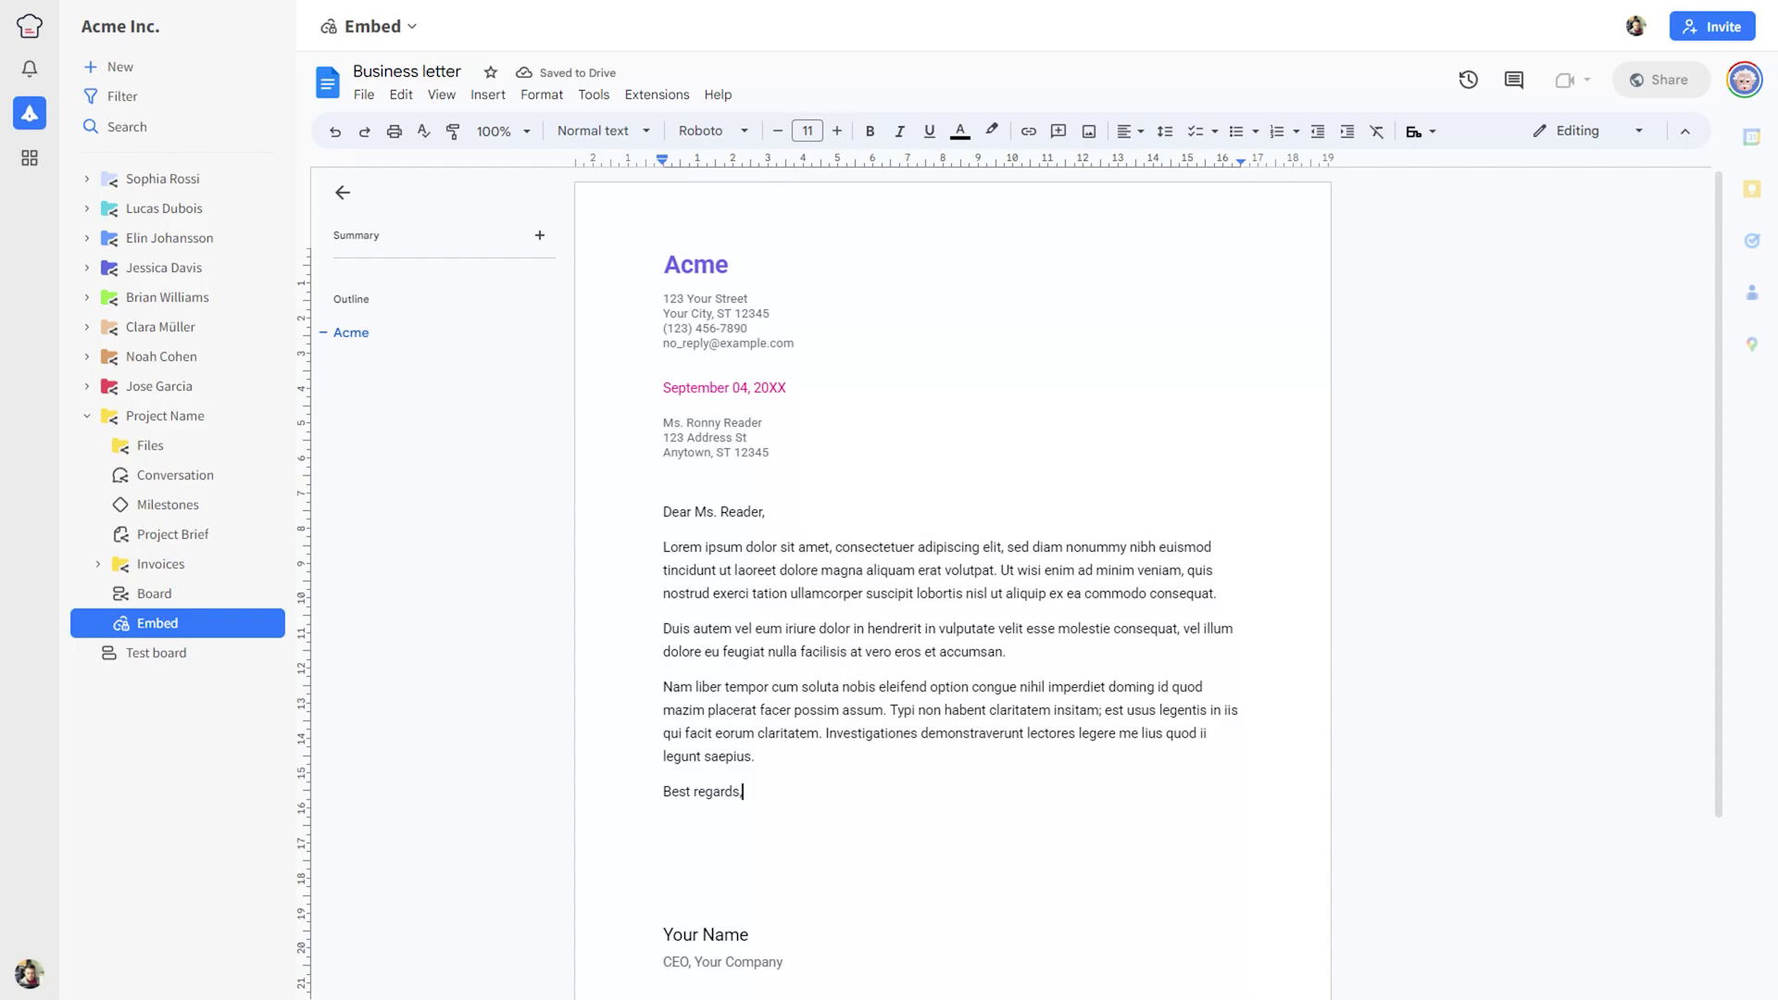
# Step: Select text upward from the embedded letter's closing, then clear the selection
pyautogui.hotkey('shift', 'Up')
pyautogui.hotkey('shift', 'Up')
pyautogui.hotkey('shift', 'Up')
pyautogui.click(663, 686)
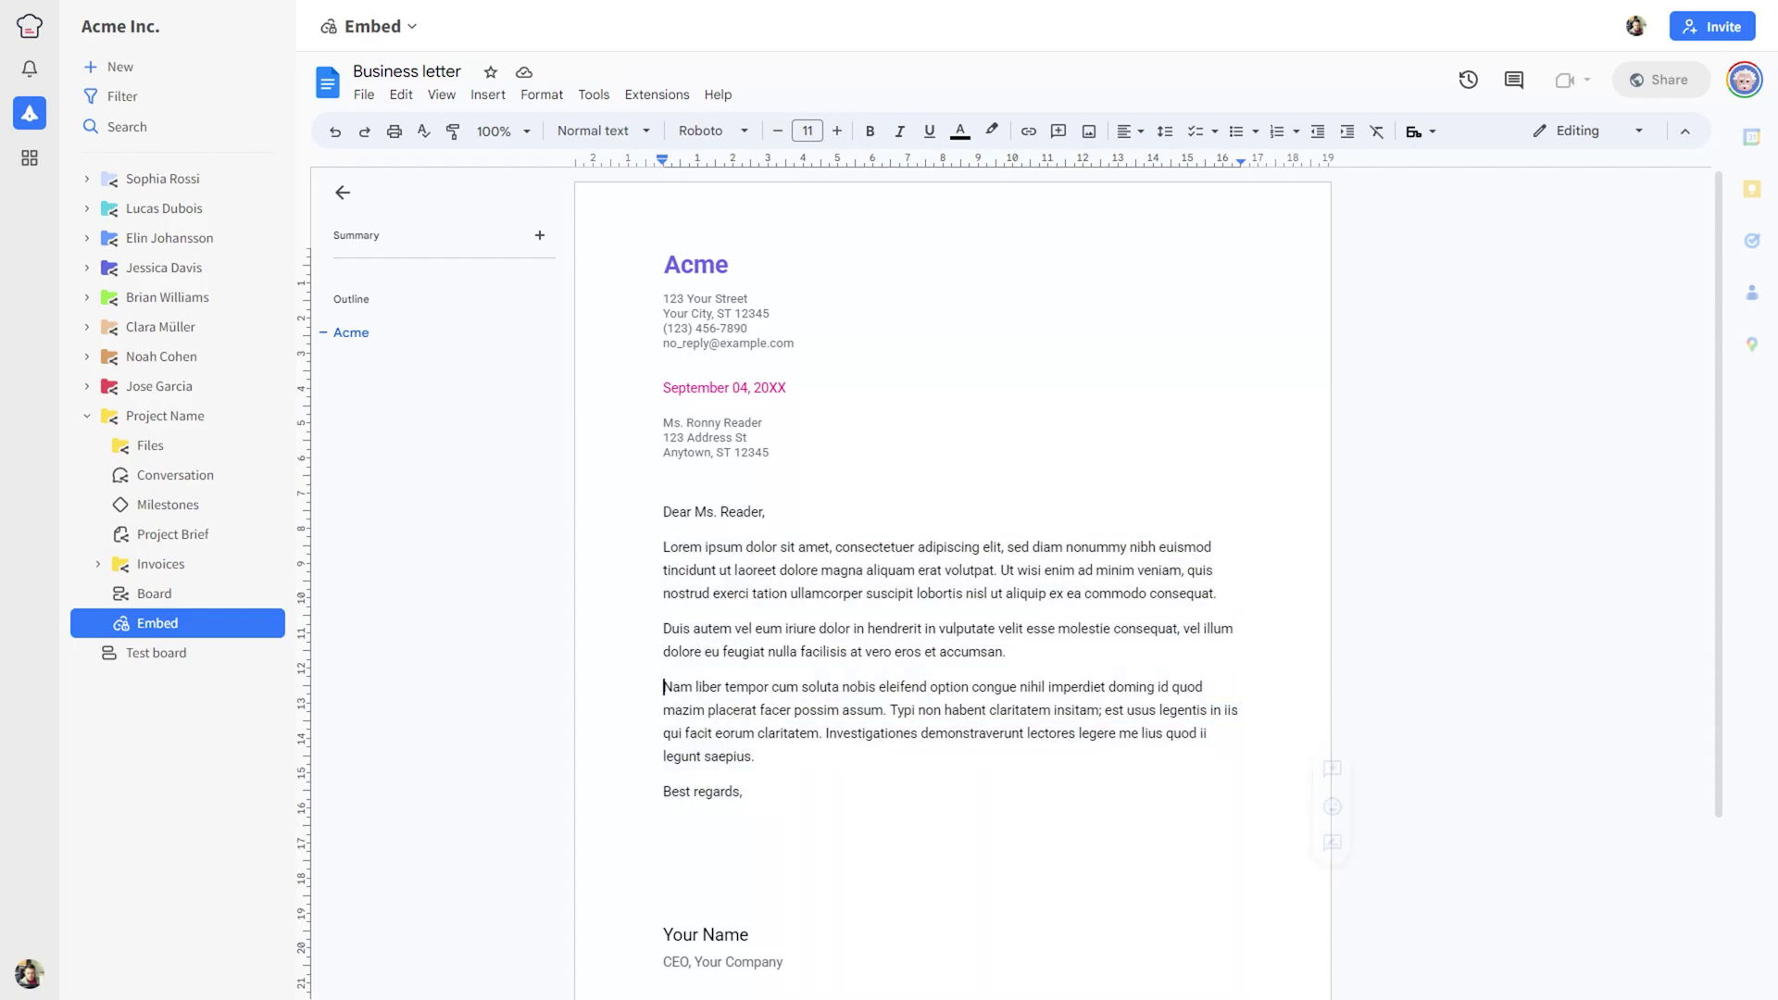